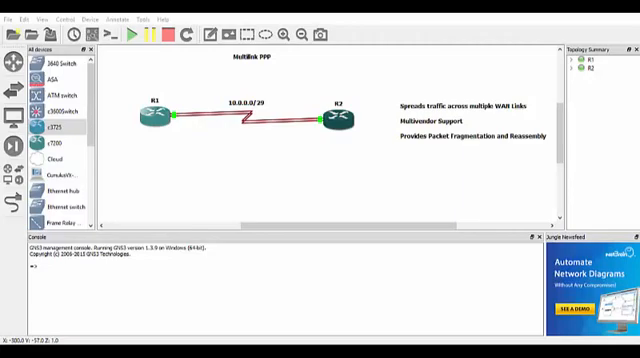
Switch to the SuperPuTTY window and bring R1's console session to the front
key(alt+Tab)
drag(222, 132, 252, 53)
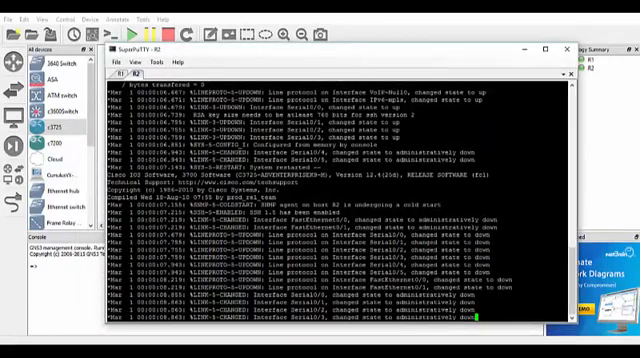
key(Return)
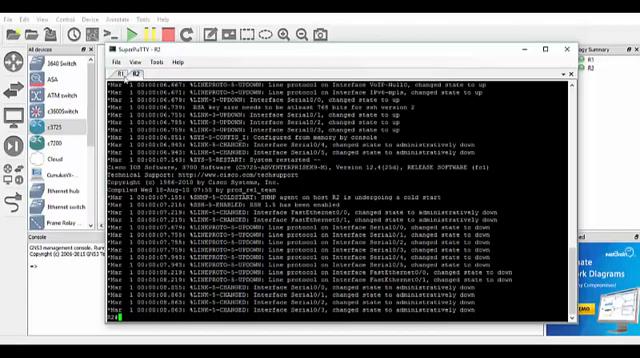
click(118, 74)
mouse_move(205, 50)
mouse_down()
mouse_move(227, 57)
mouse_move(214, 45)
mouse_up()
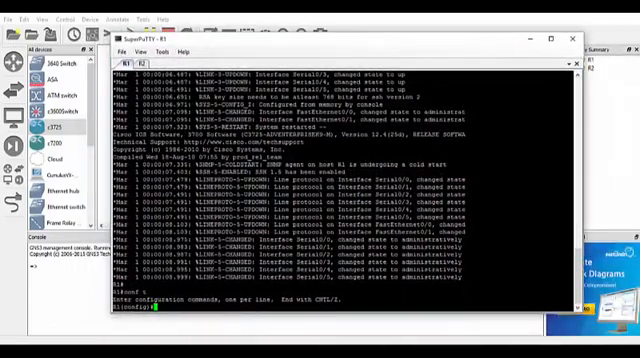
text(int)
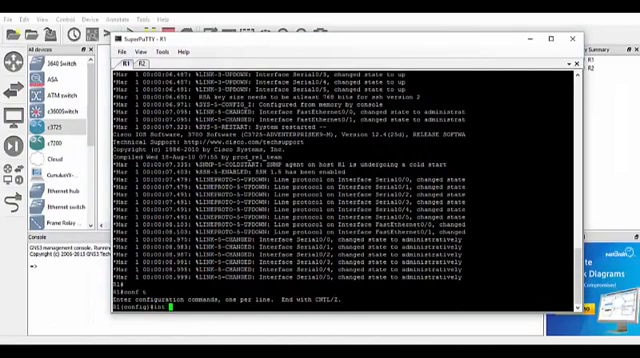
text( s0/0)
Configure R1 Serial0/0 with PPP encapsulation, ppp multilink group 1, and no shut
key(Return)
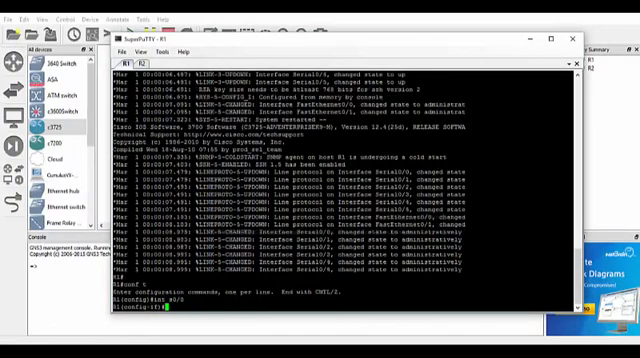
text(en)
key(Tab)
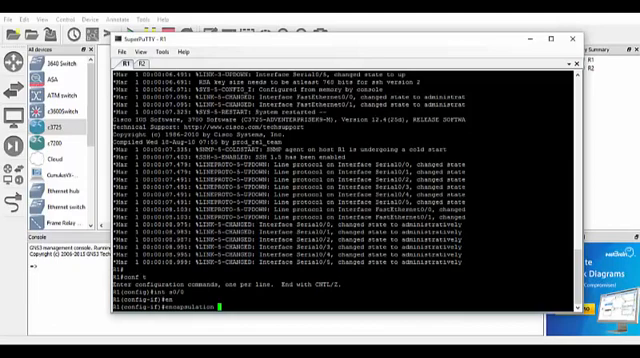
text(ppp)
key(Return)
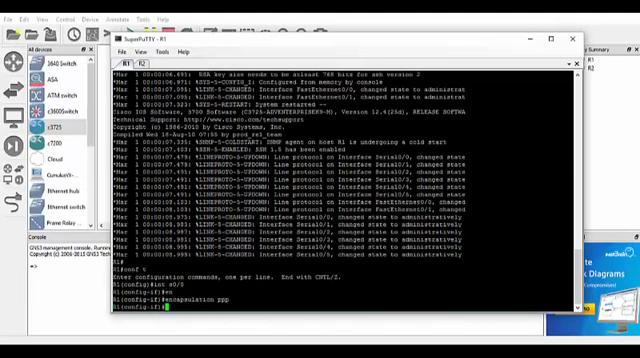
text(exi)
text(?aulti)
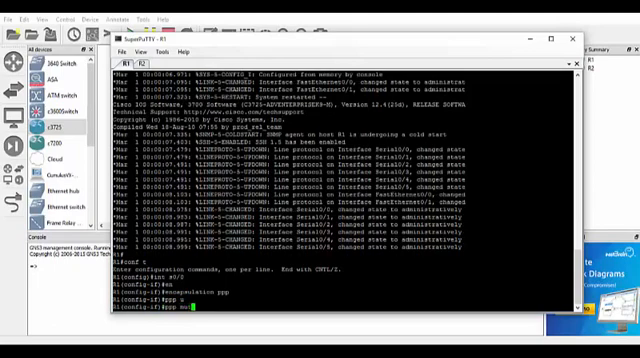
key(Tab)
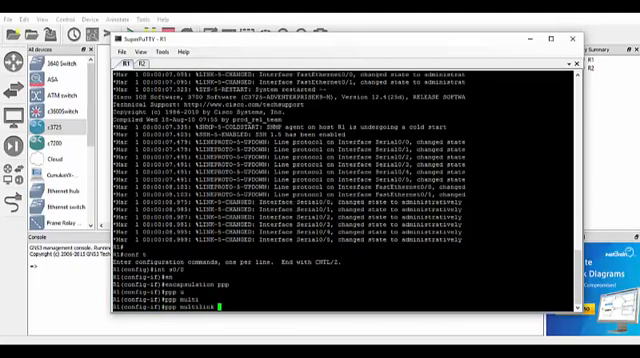
key(Return)
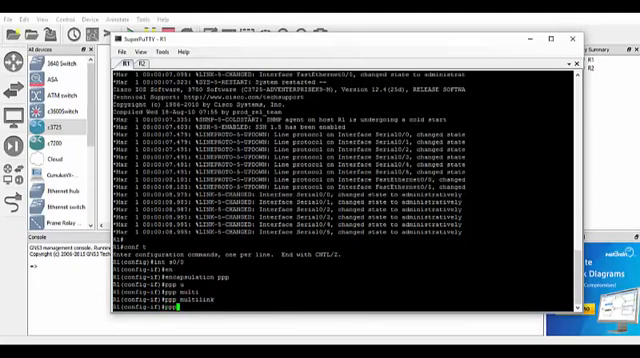
text(ppp multilink )
text(gr)
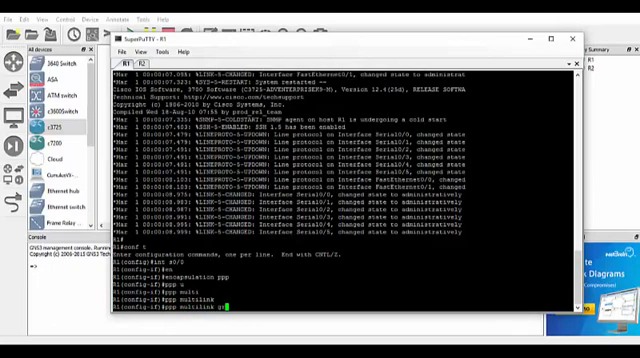
key(Tab)
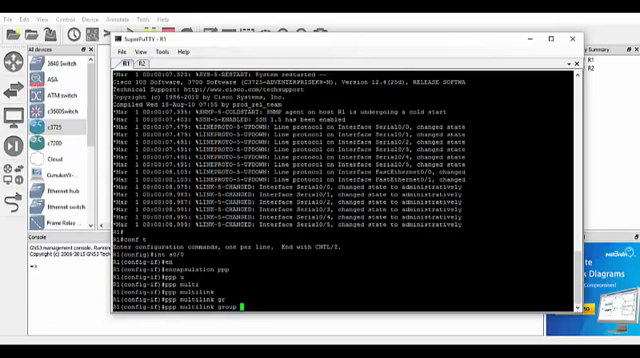
text(1)
key(Return)
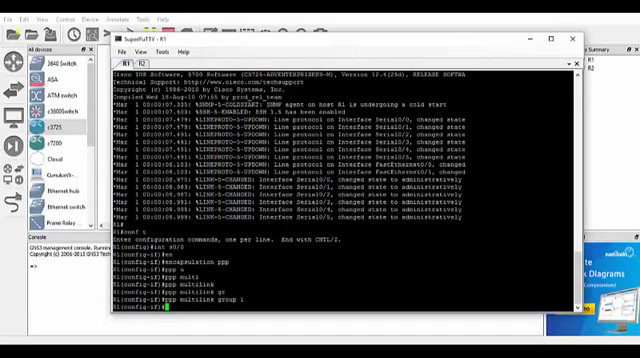
text(no shut)
key(Return)
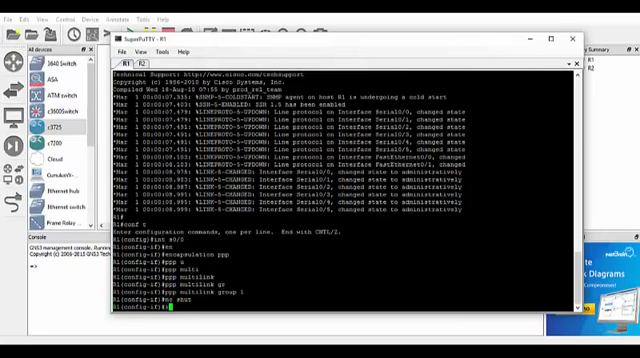
text(int s0/)
Configure R1 Serial0/1 with PPP encapsulation, multilink group 1, no shut, and exit to global config
key(Return)
text(int s0/1)
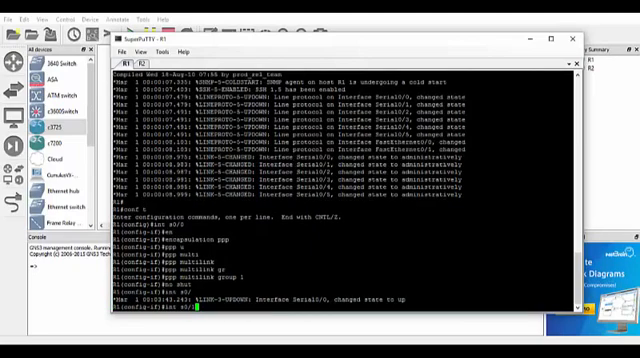
key(Return)
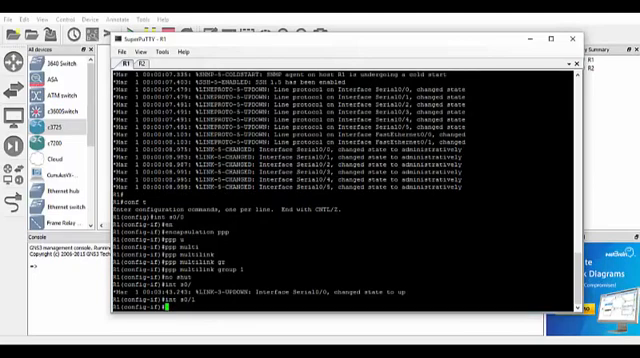
text(enca)
key(Tab)
text(pp)
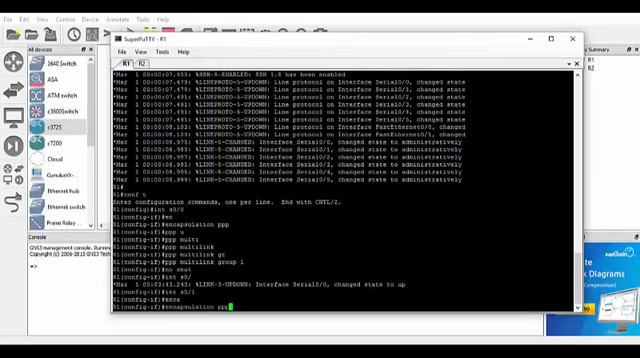
text(p)
key(Return)
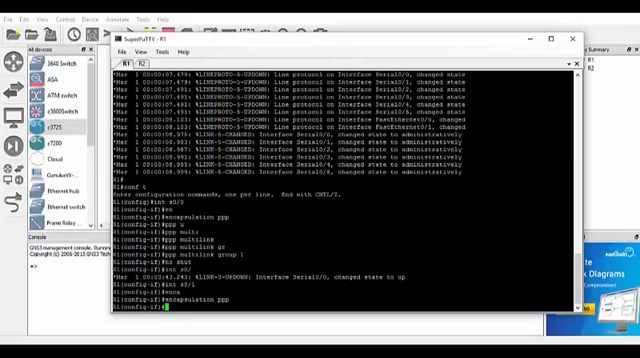
text(ppp mult)
text(ilink)
key(Return)
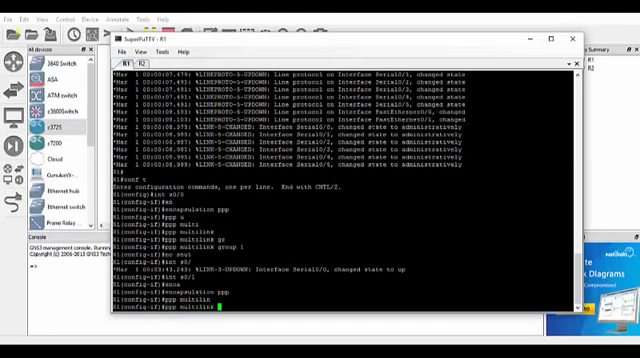
key(Return)
text(ppp )
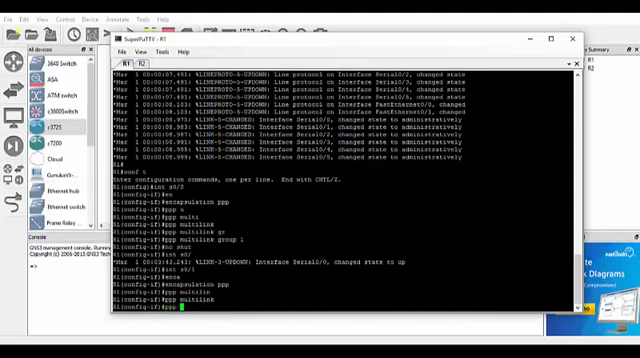
text(multi)
text(link)
key(Return)
text(ppp multilink)
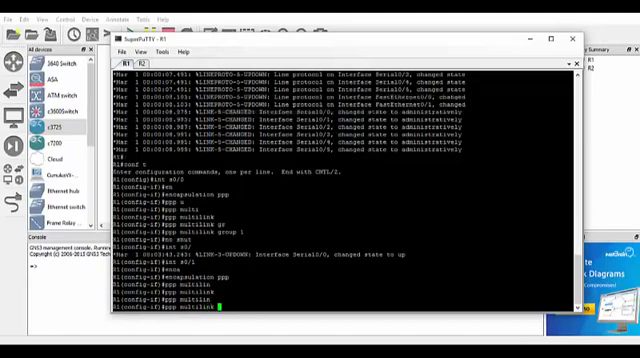
text( group 1)
key(Return)
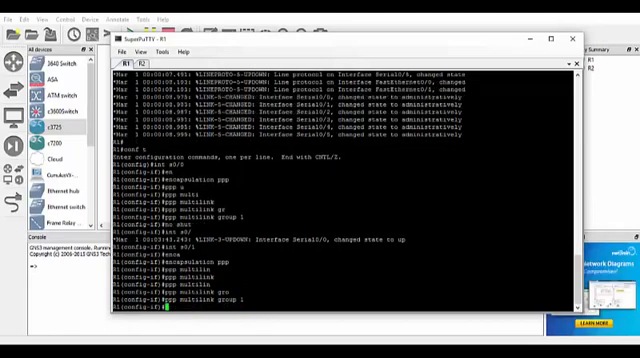
text(no shut)
key(Return)
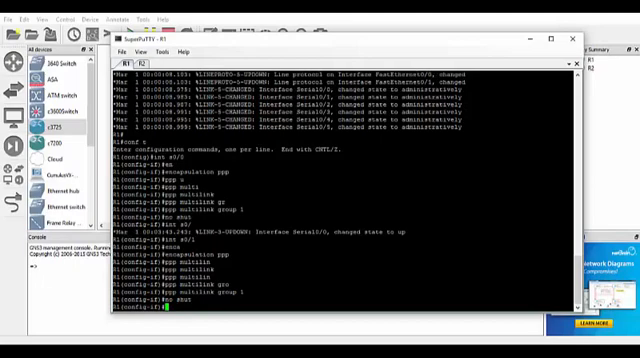
text(e)
text(xit)
key(Return)
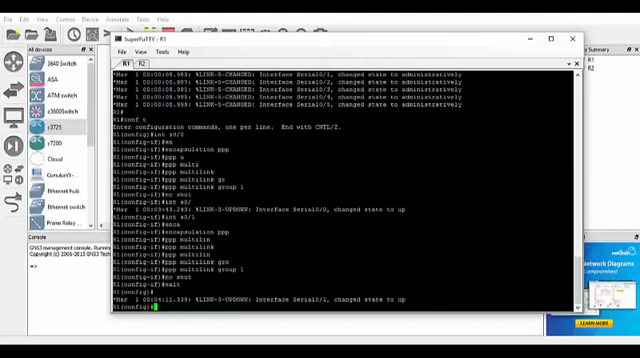
Run show int ppp and show ppp multilink on R1 (no bundles), then re-enter conf t
key(Return)
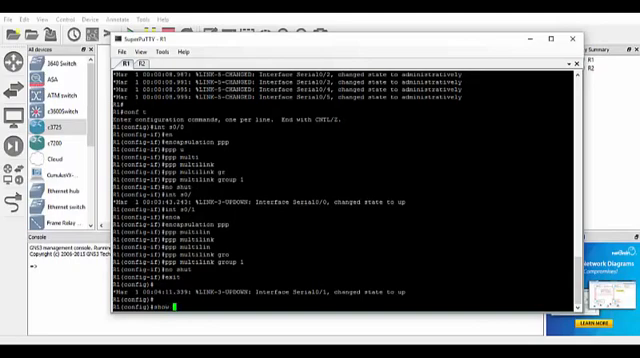
key(ctrl+z)
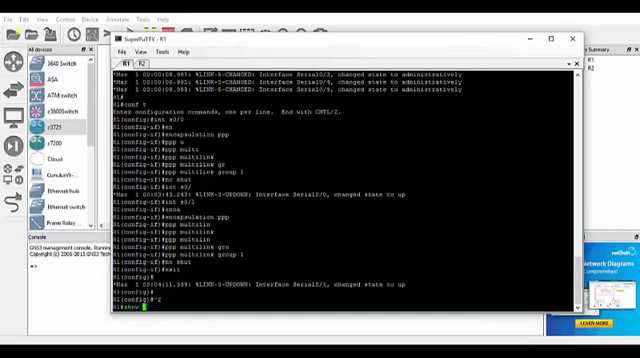
text(show int ppp)
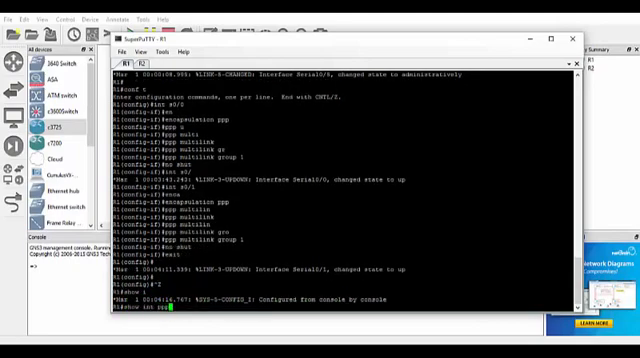
key(Return)
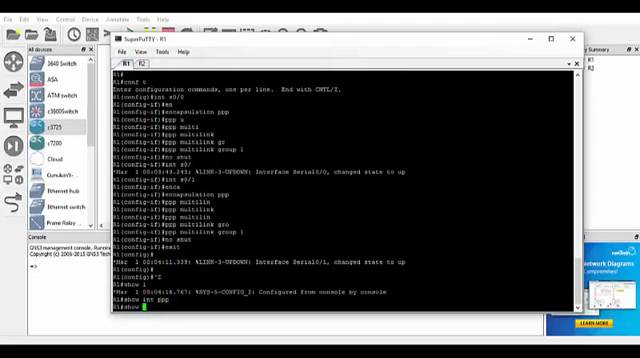
text(show ppp mu)
key(Tab)
key(Return)
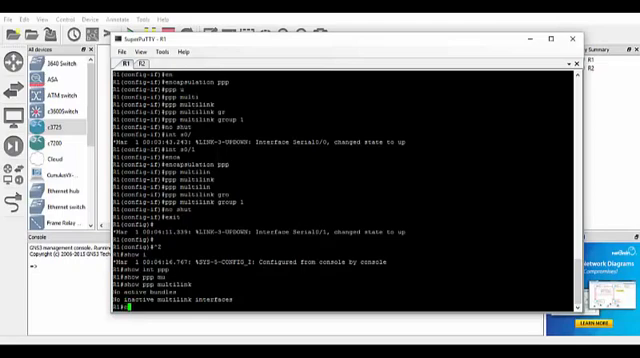
text(conf t)
key(Return)
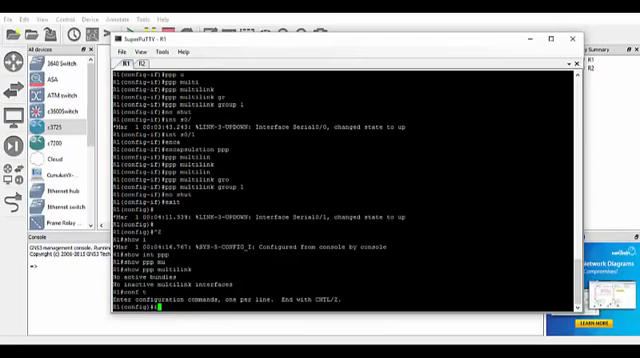
text(int mu)
Create R1 interface Multilink1 with ip address 10.0.0.1 255.255.255.248 and no shut
key(Tab)
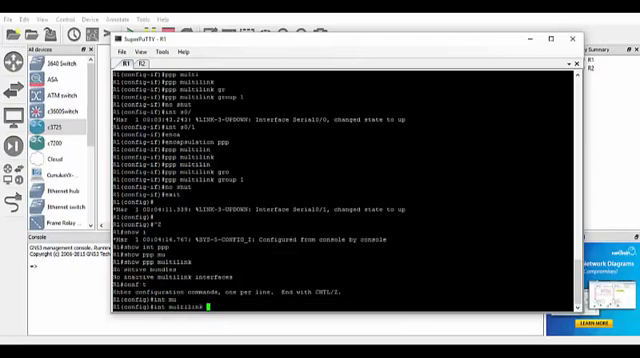
text(1)
key(Return)
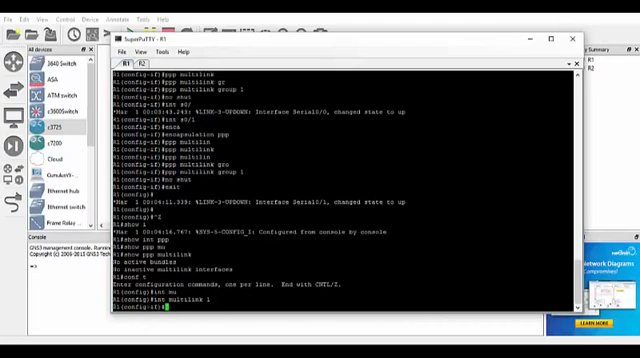
text(ip ad)
key(Tab)
text(d)
key(Tab)
text(10)
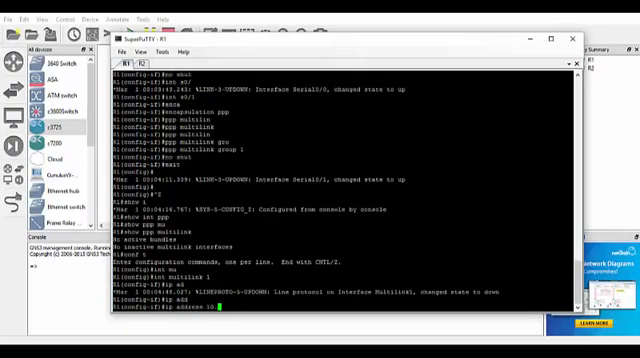
text(.0.0.)
text(1 )
text(255.255)
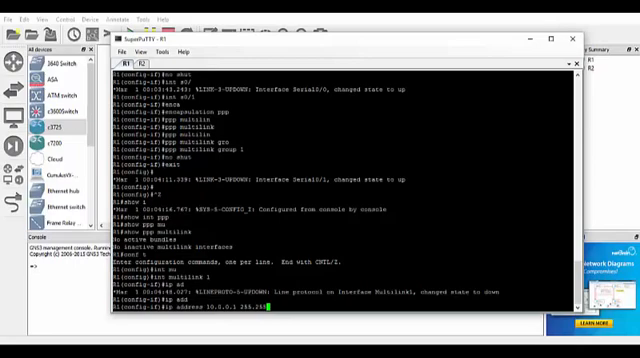
text(.255.240)
key(Return)
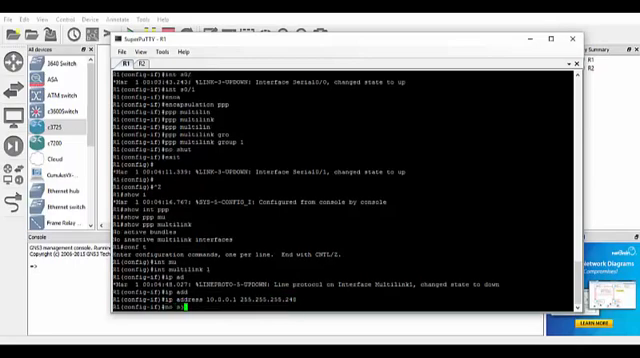
text(no shut)
key(Return)
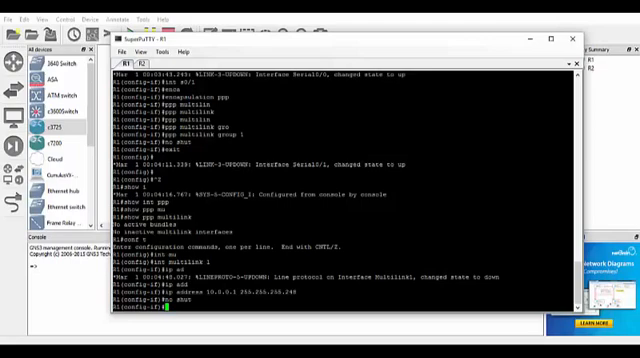
Verify on R1 that Multilink1 lists member links Se0/0 and Se0/1, both inactive
key(ctrl+z)
text(show ppp multilink)
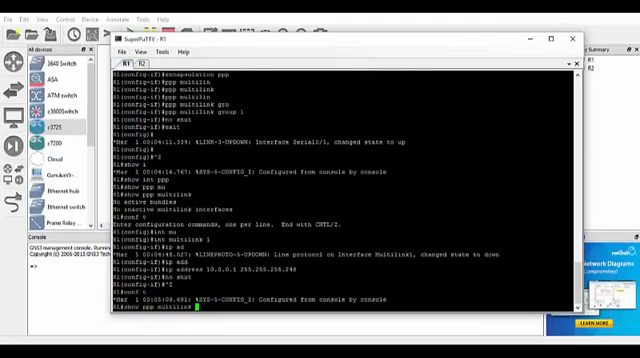
key(Return)
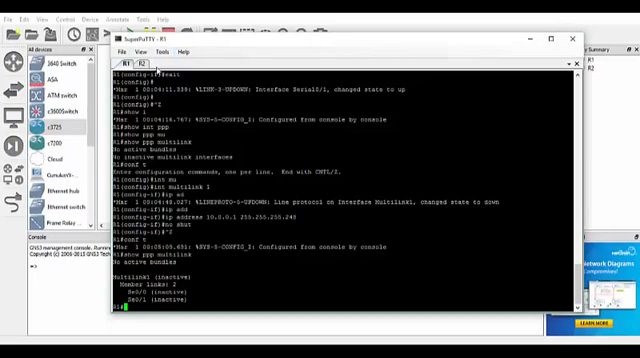
Switch to R2's console and enter configuration for interface s0/0
click(141, 63)
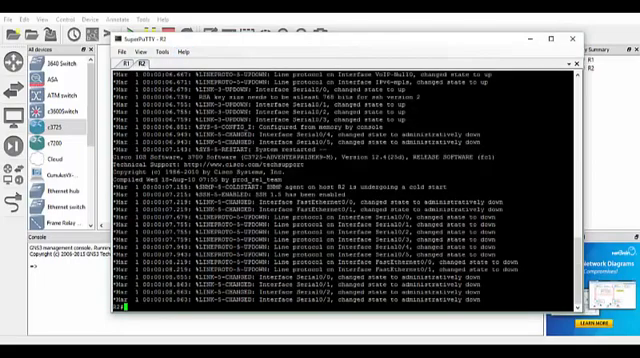
text(conf t)
key(Return)
text(int s)
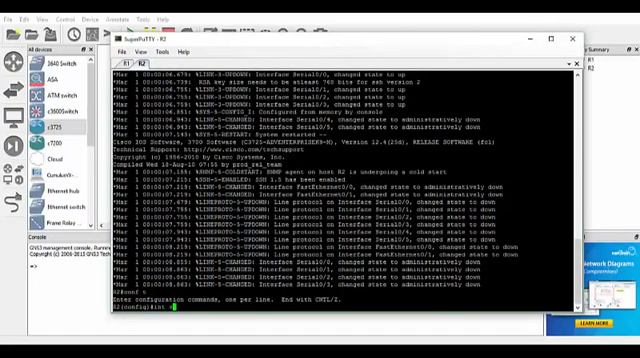
text(0/2)
key(Return)
text(ex)
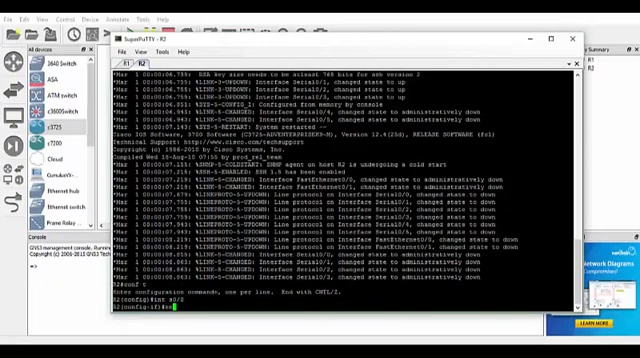
Give R2 Serial0/0 PPP encapsulation, multilink group 1 and no shut, then move to s0/1
key(Return)
text(encapsulation ppp)
key(Return)
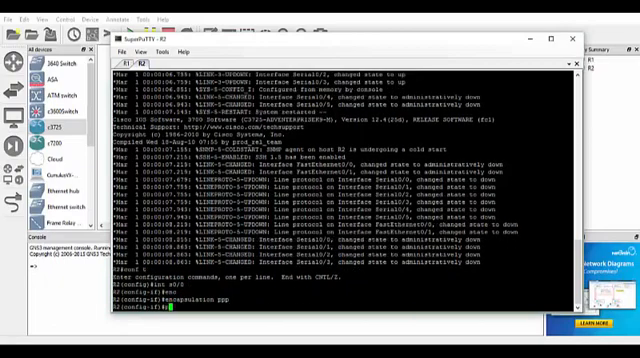
text(ppp multi)
key(Tab)
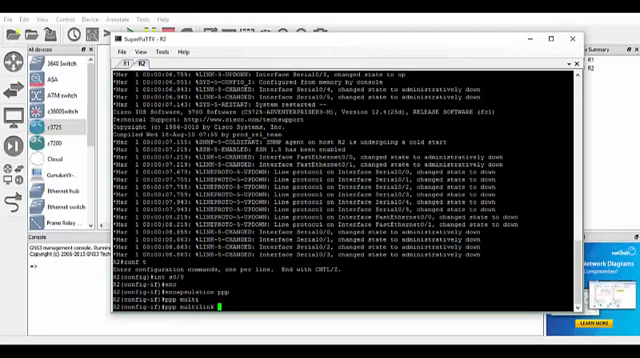
key(Return)
text(ppp)
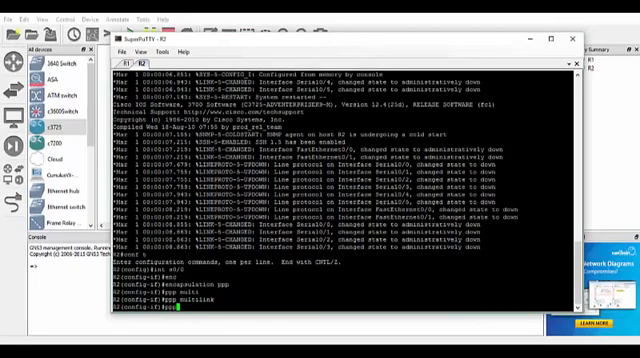
text( mul)
text(tili)
key(Tab)
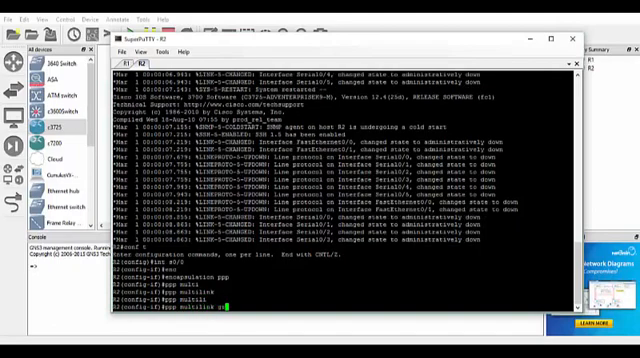
text(gr)
key(Tab)
text(1)
key(Return)
text(no )
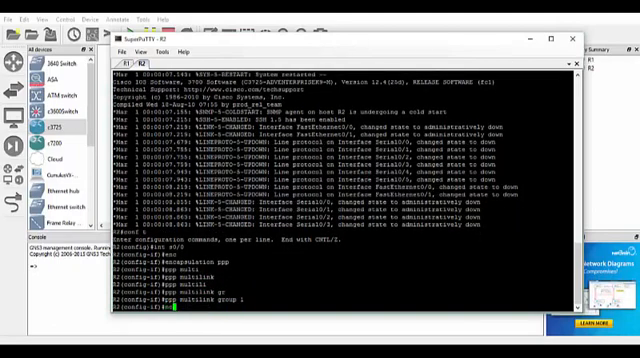
text(shut)
key(Return)
text(int s)
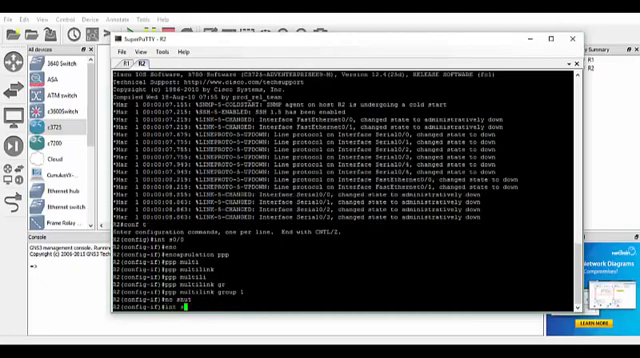
text(0/1)
key(Return)
text(int s0/1)
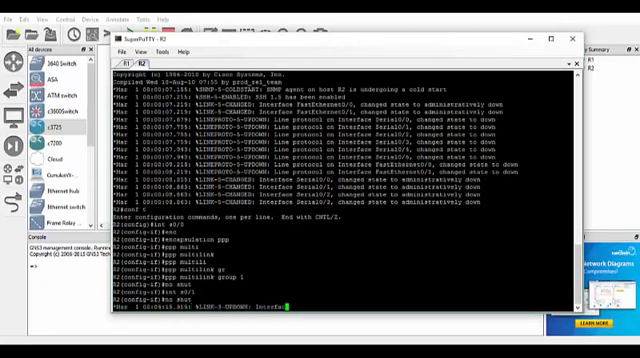
After a rejected command, recall history and correctly enter R2's Serial0/1 configuration
key(Return)
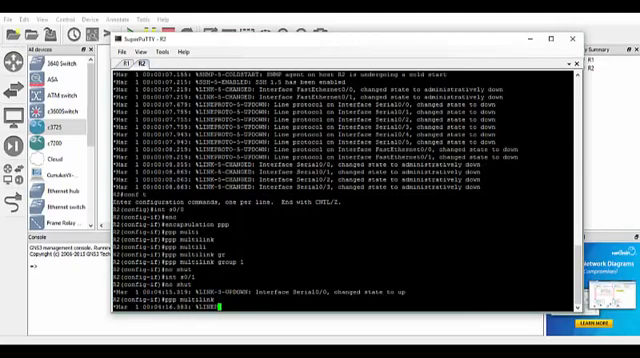
text(ppp multilink)
key(Return)
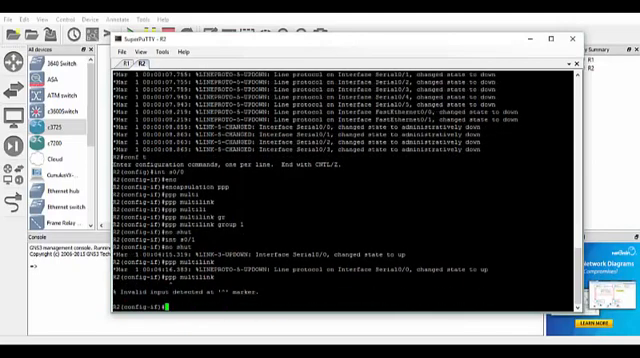
text(ppp multilink group)
key(Up)
key(Up)
key(Up)
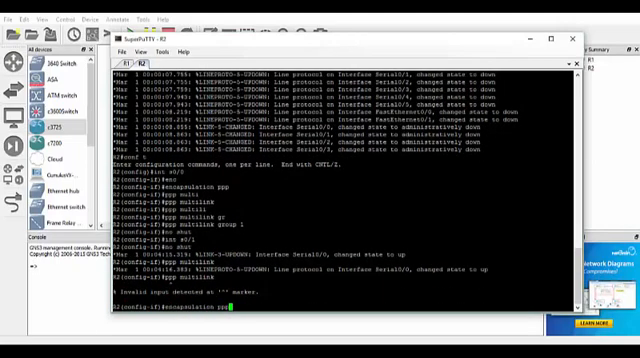
key(Up)
key(Return)
key(Up)
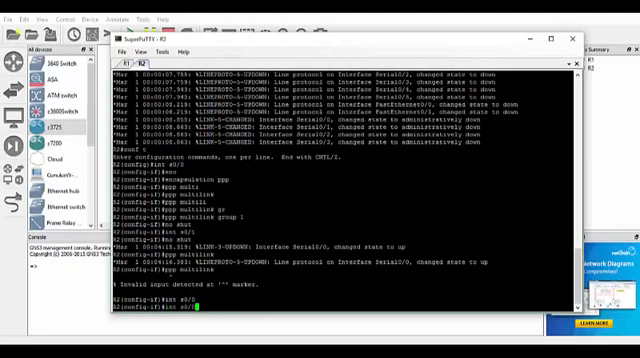
key(BackSpace)
key(BackSpace)
key(BackSpace)
text(s0/1)
key(Return)
text(en)
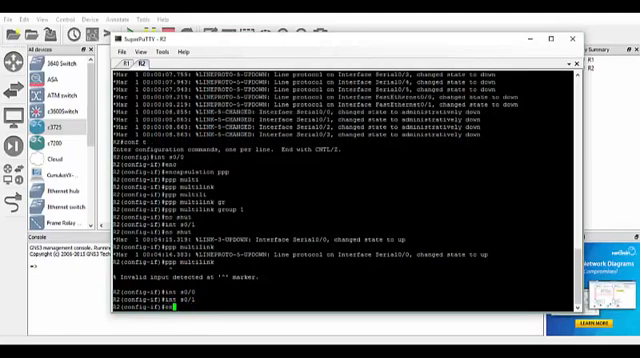
text(a)
Give R2 Serial0/1 PPP encapsulation, ppp multilink group 1, and no shut
key(Tab)
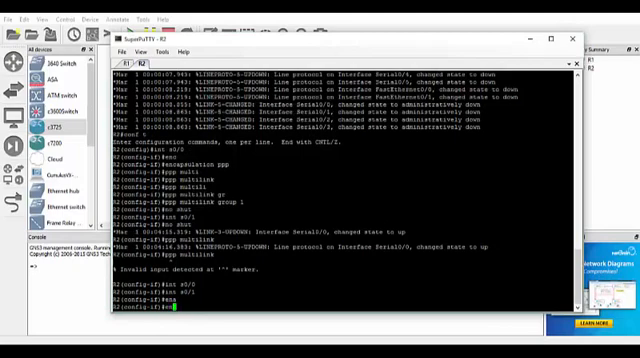
key(Tab)
text(ppp)
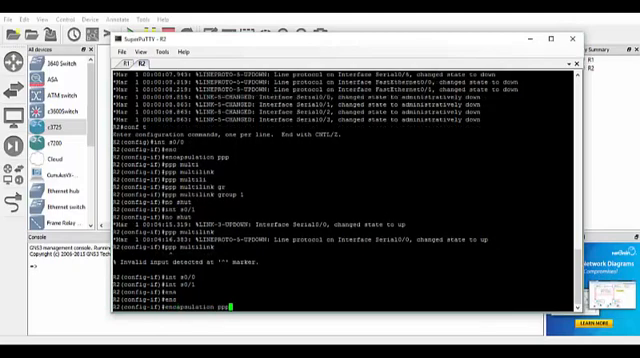
key(Return)
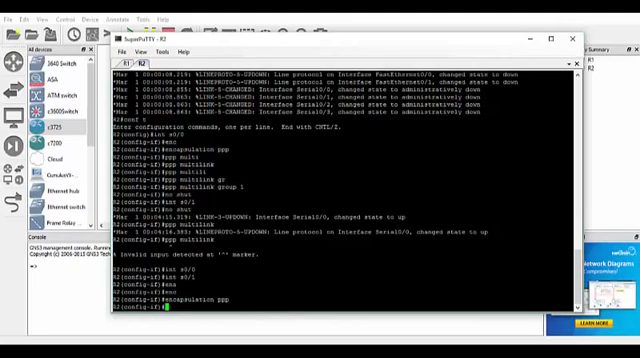
text(ppp multilink)
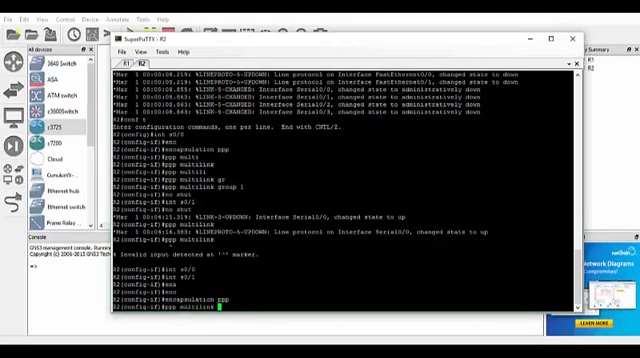
key(Return)
text(encapsulation ppp)
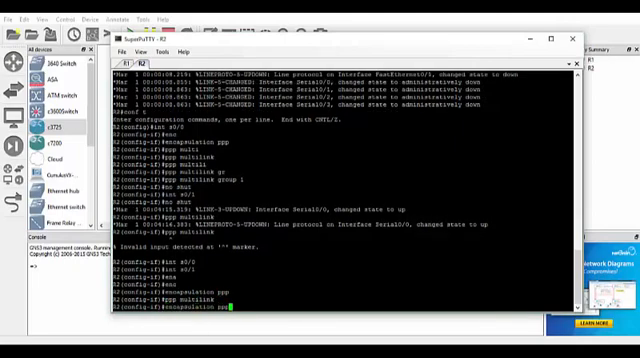
key(Up)
key(Up)
key(Down)
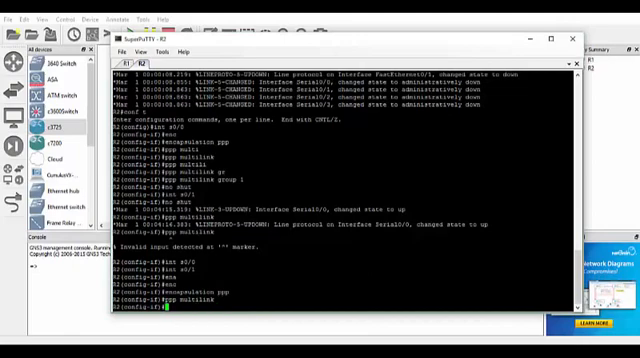
text(gr)
key(Tab)
text(1)
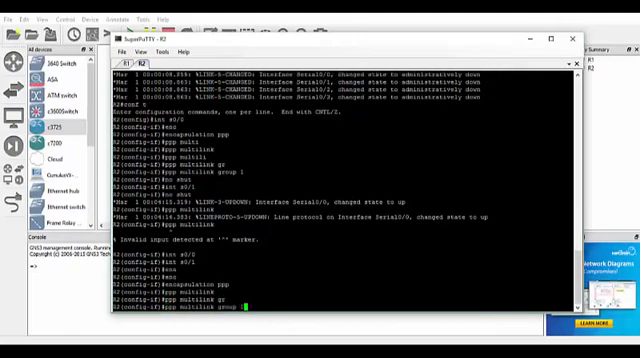
key(Return)
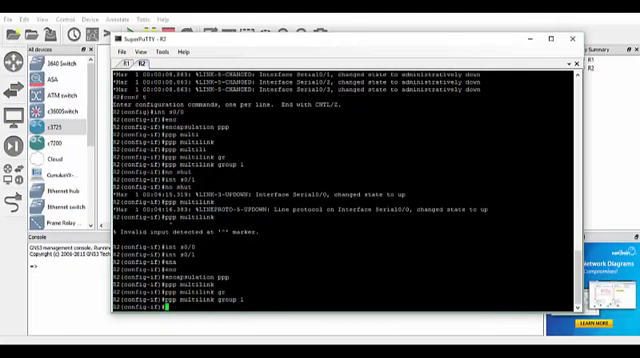
text(no shut)
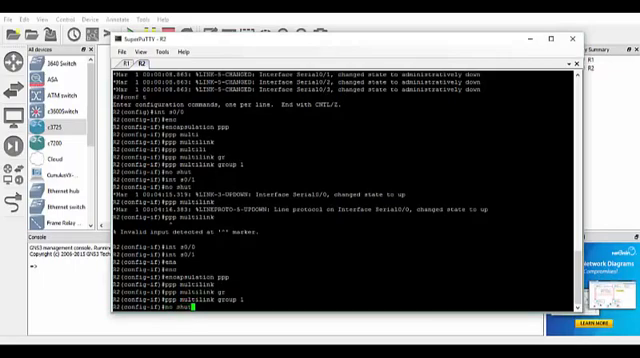
key(Return)
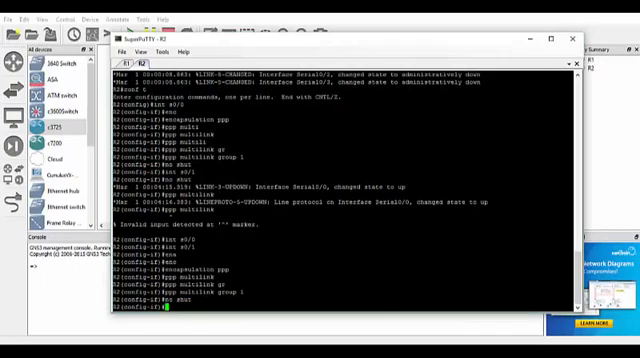
text(exit)
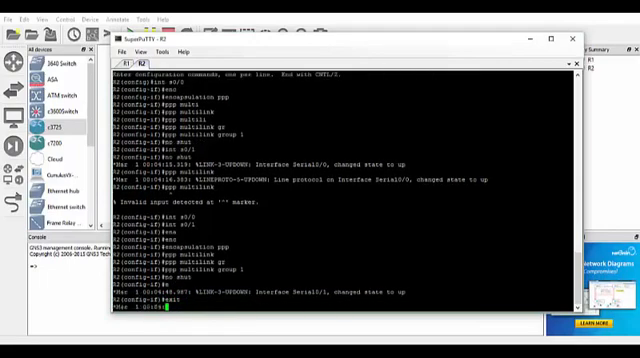
Exit to privileged mode on R2 and page through its running configuration
key(Return)
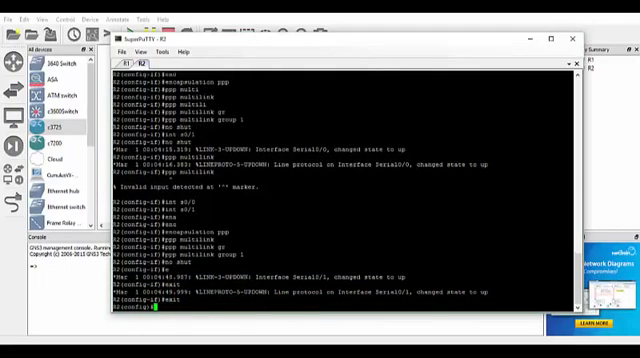
key(ctrl+z)
text(show run)
key(Return)
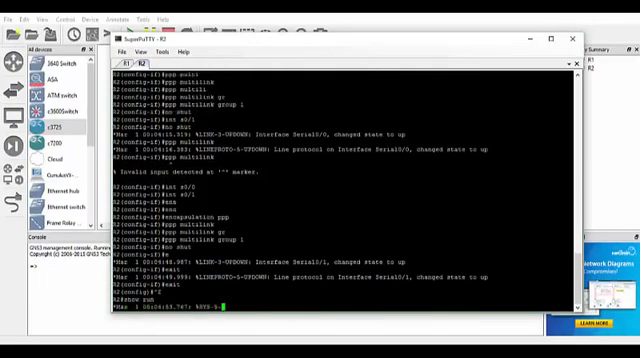
key(space)
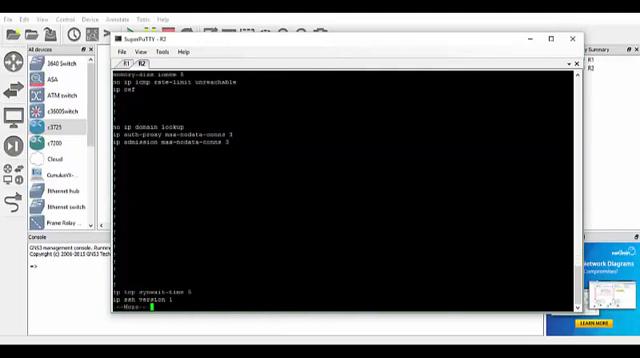
key(space)
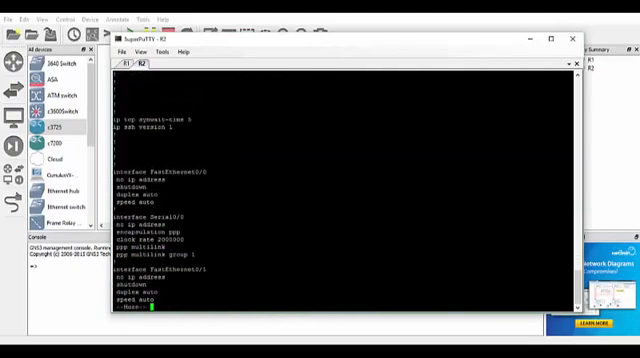
key(space)
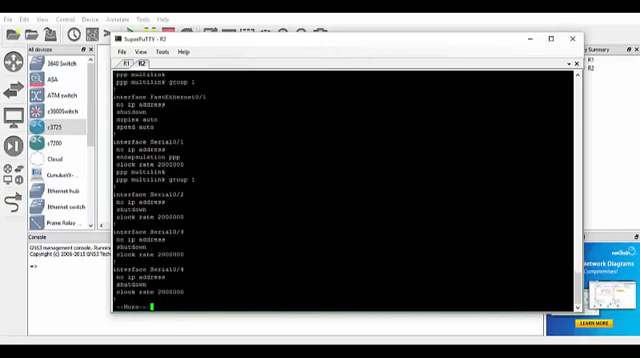
key(space)
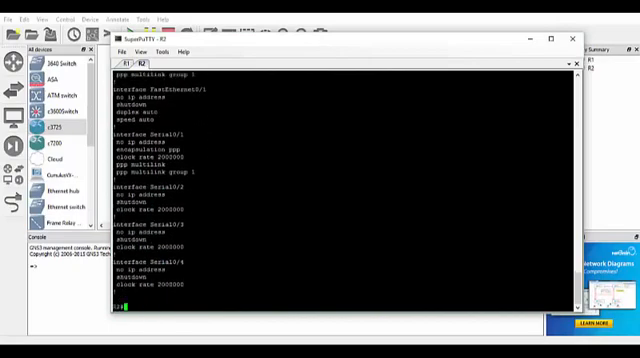
text(show )
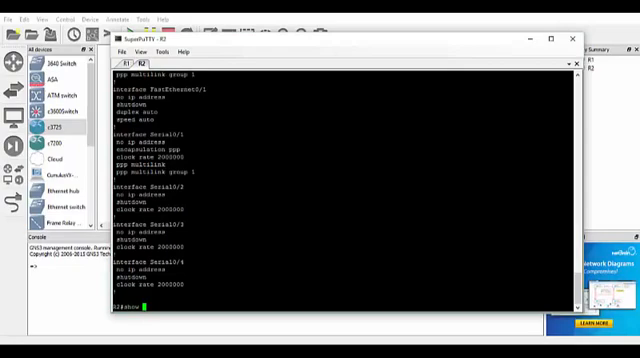
text(ppp mu)
Run show ppp multilink on R2 (no active bundles) and re-enter conf t
key(Tab)
key(Return)
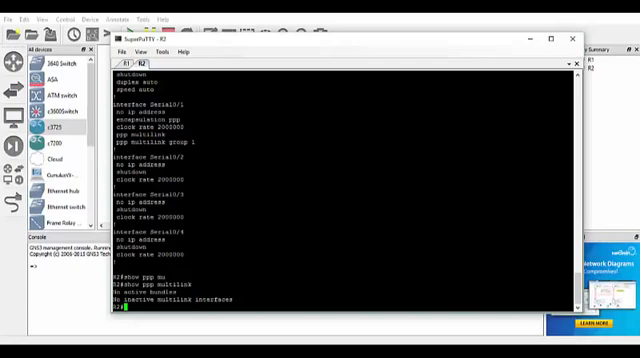
text(conf t)
key(Return)
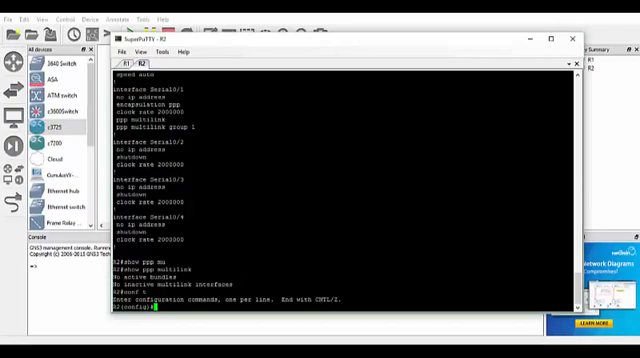
text(int mu)
Create R2 interface Multilink1 with ip address 10.0.0.2 255.255.255.248 and leave config mode
key(Tab)
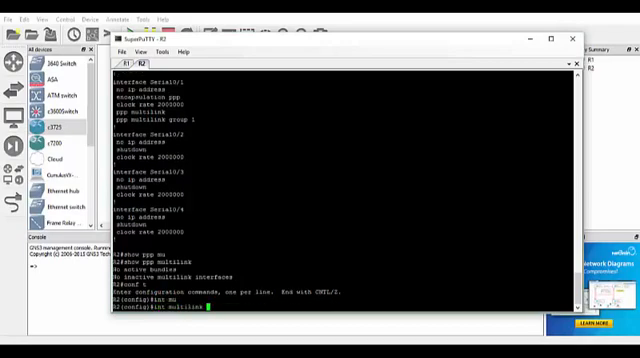
text(1)
key(Return)
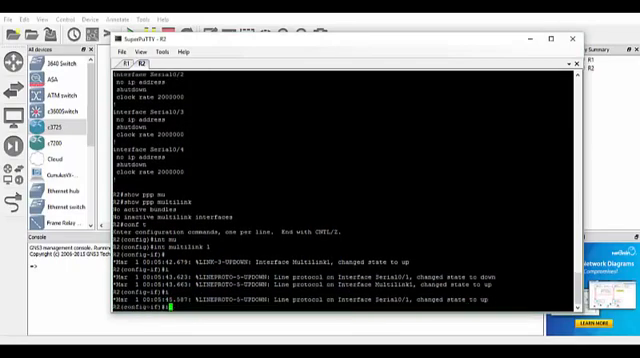
text(ip ad)
key(Tab)
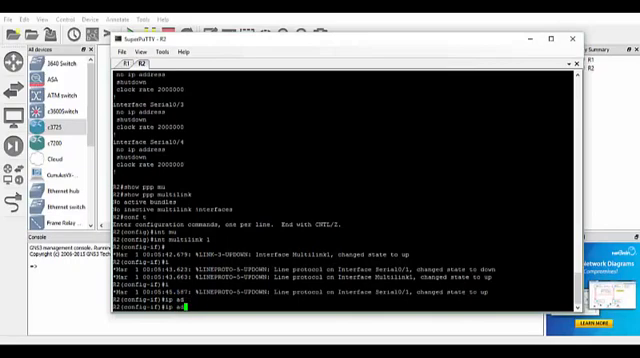
text(d)
key(Tab)
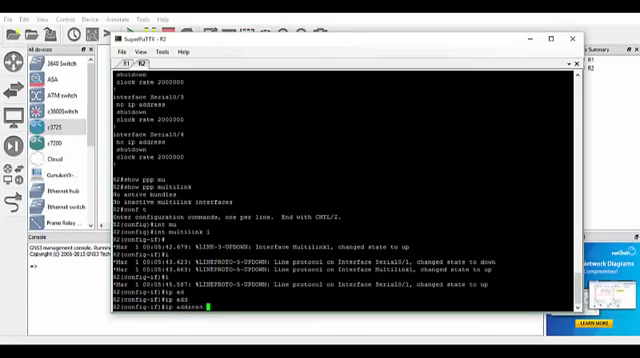
text(10.0.0.)
text(1)
text( 255.)
text(255.255.)
text(2)
text(48)
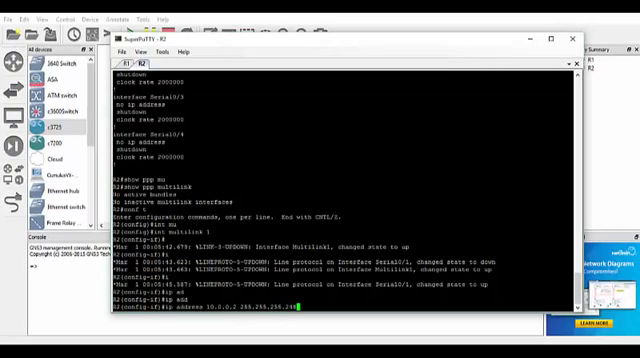
key(Return)
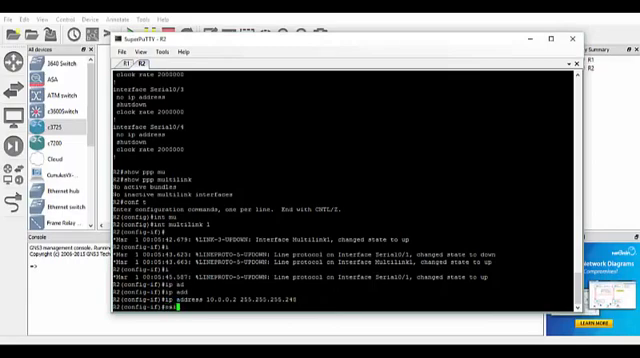
key(ctrl+z)
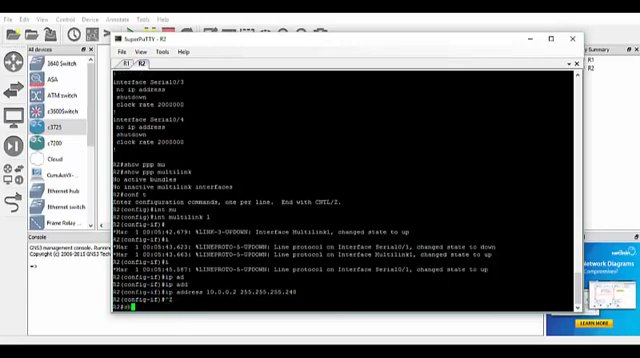
text(show)
text(ppp mu)
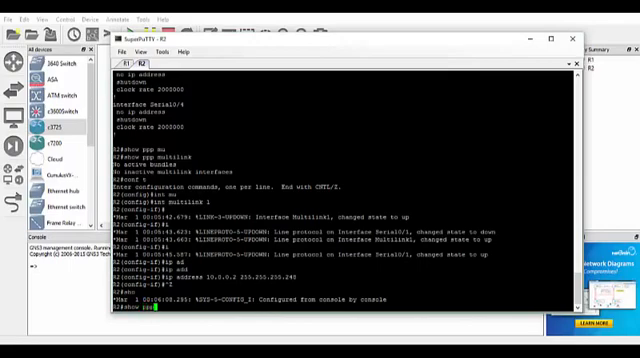
Confirm via show ppp multilink that R2's Multilink1 has Se0/0 and Se0/1 active, none inactive
key(Tab)
key(Return)
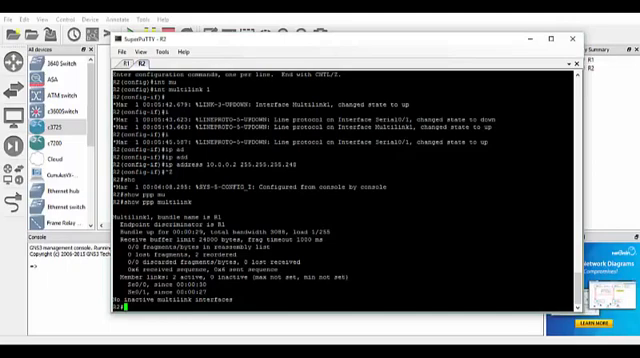
drag(210, 277, 247, 277)
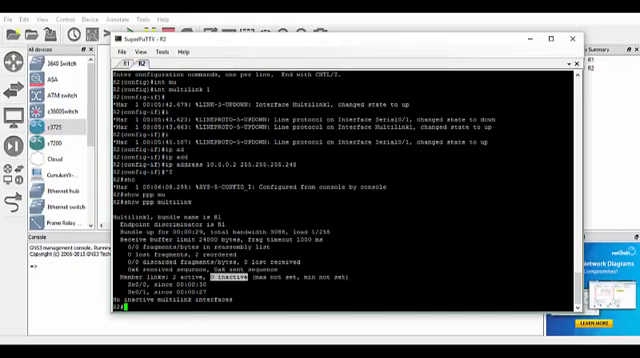
drag(120, 284, 570, 292)
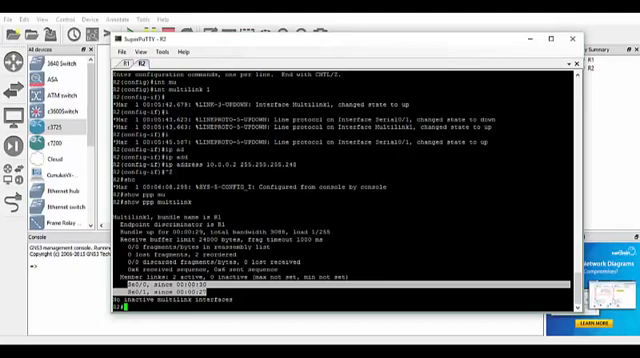
click(340, 200)
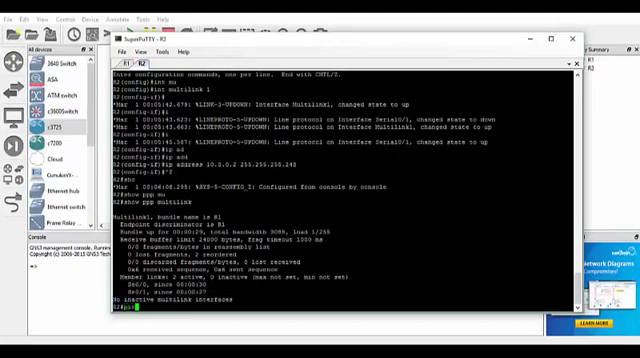
text(ping 10.0.0.)
text(1)
Ping 10.0.0.1 from R2 and 10.0.0.2 from R1, both succeeding at 100 percent
key(Return)
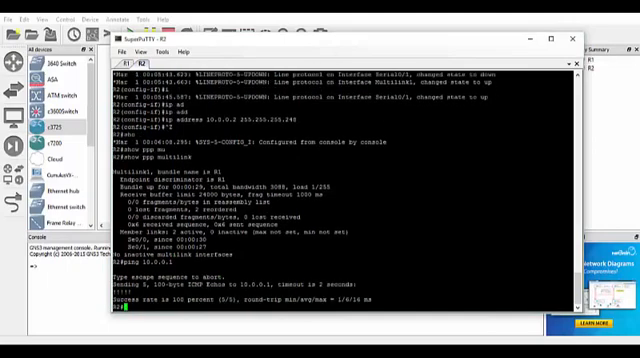
key(ctrl+Tab)
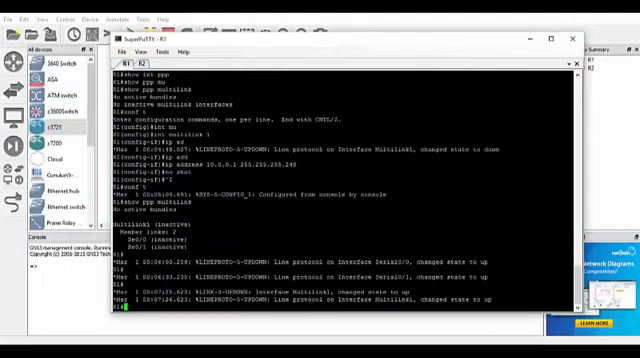
text(ping 10.)
text(0.0.2)
key(Return)
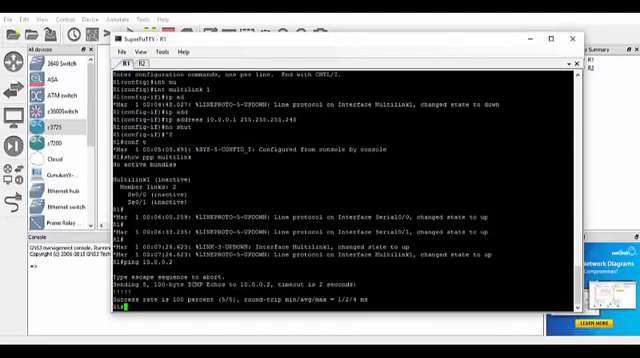
Minimize SuperPuTTY to reveal the R1–R2 Multilink PPP topology on 10.0.0.0/29
click(530, 38)
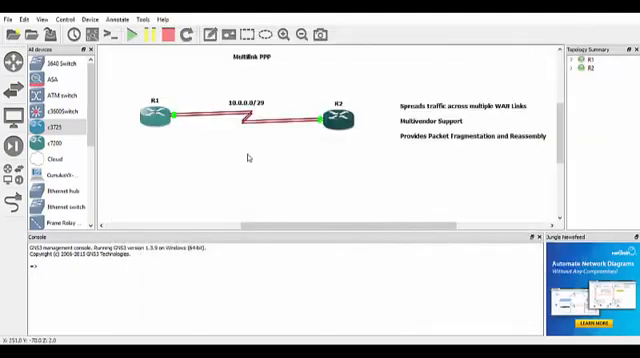